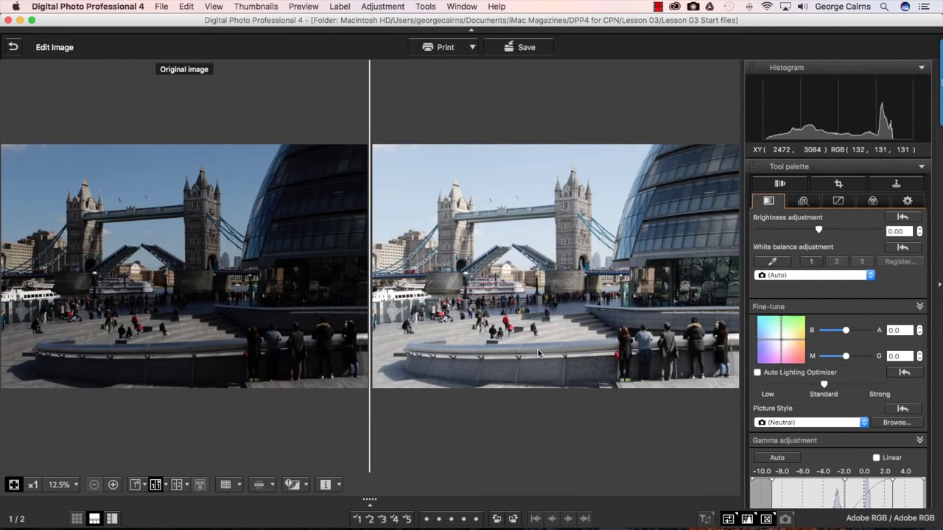
Step: Scroll through the Compare view of both edited London photos and show the skyline's tone curve settings
scroll(825, 289, down, 5)
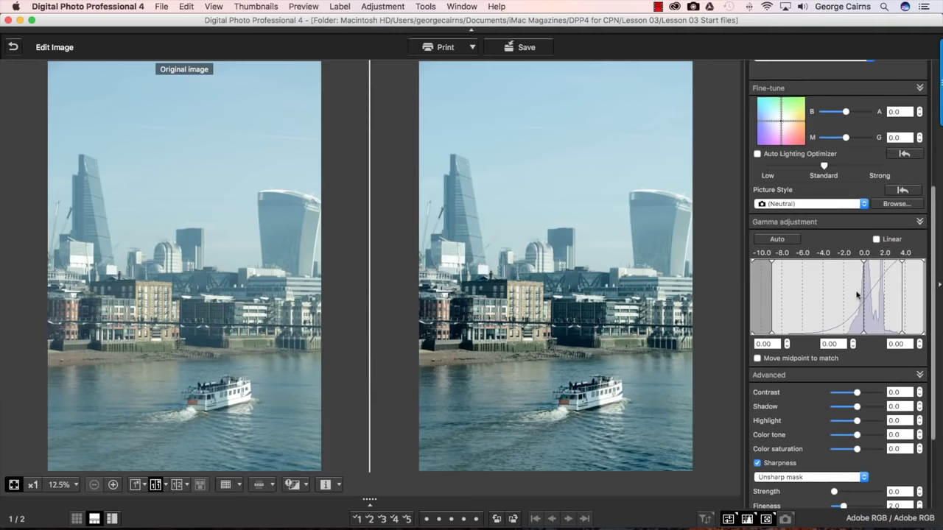
scroll(855, 184, up, 5)
click(837, 152)
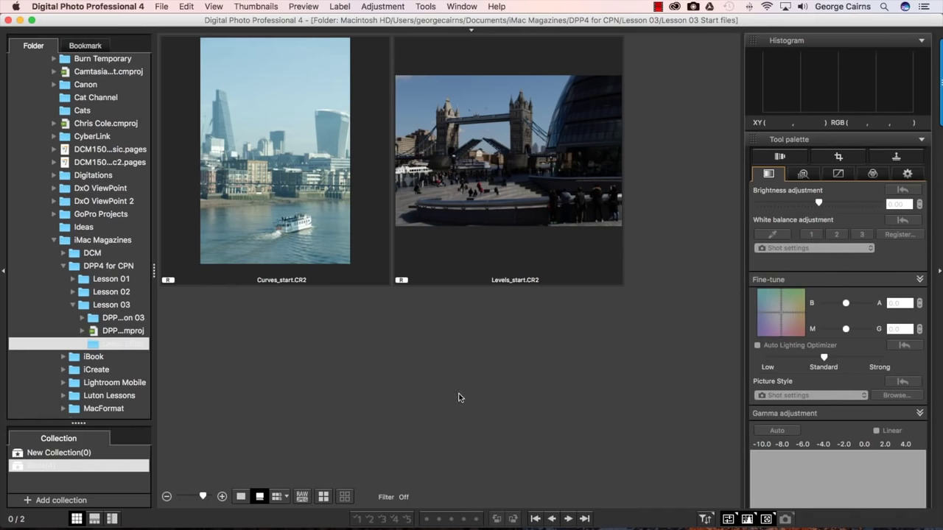
Step: Select Levels_start.CR2 and open it in the Edit Image window from the View menu
scroll(132, 368, up, 1)
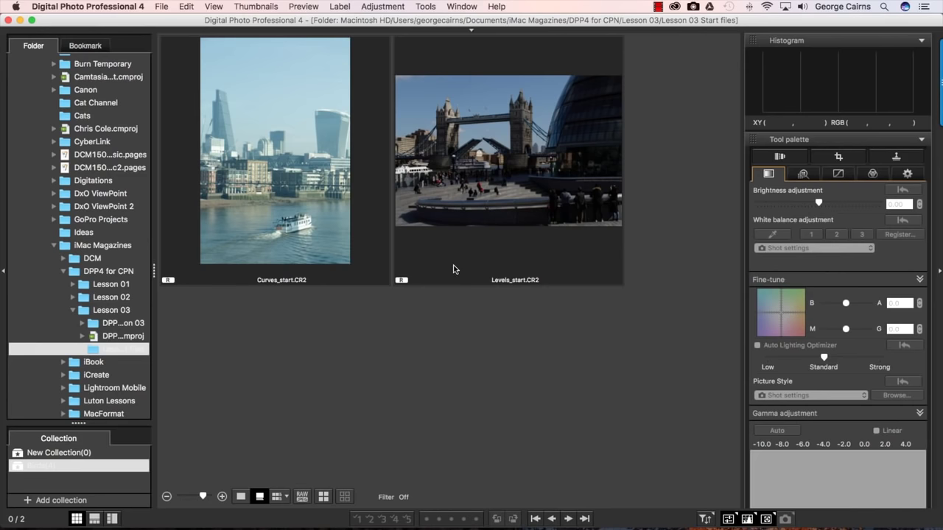
click(509, 170)
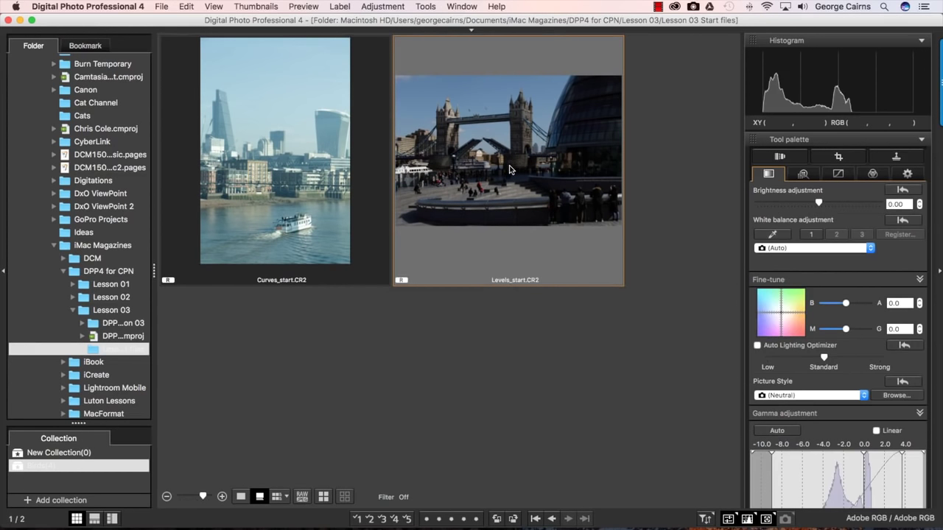
click(214, 7)
click(231, 50)
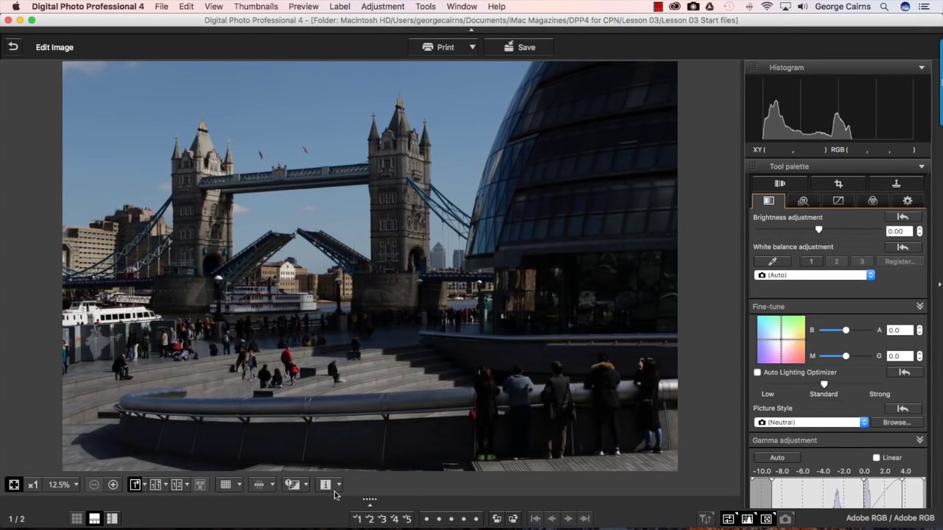
Step: Turn on the shadow clipping warning so the Tower Bridge photo's darkest areas show in blue
click(292, 485)
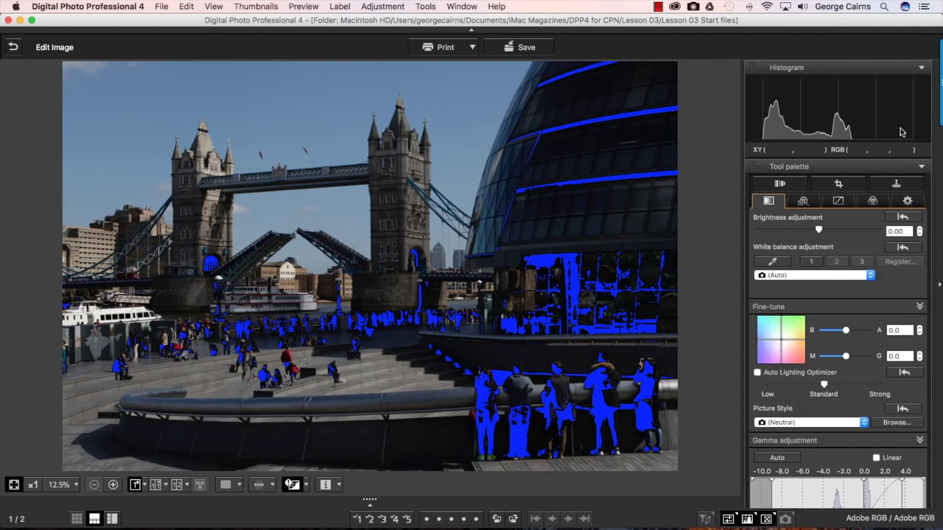
Step: Float the histogram over the Tower Bridge photo and select the Gamma adjustment black-point field
click(753, 68)
click(766, 72)
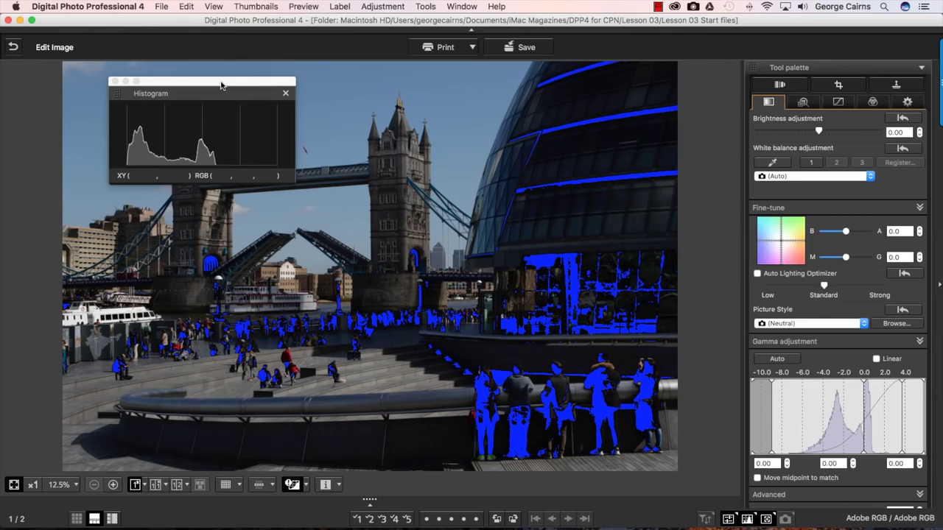
scroll(856, 235, down, 3)
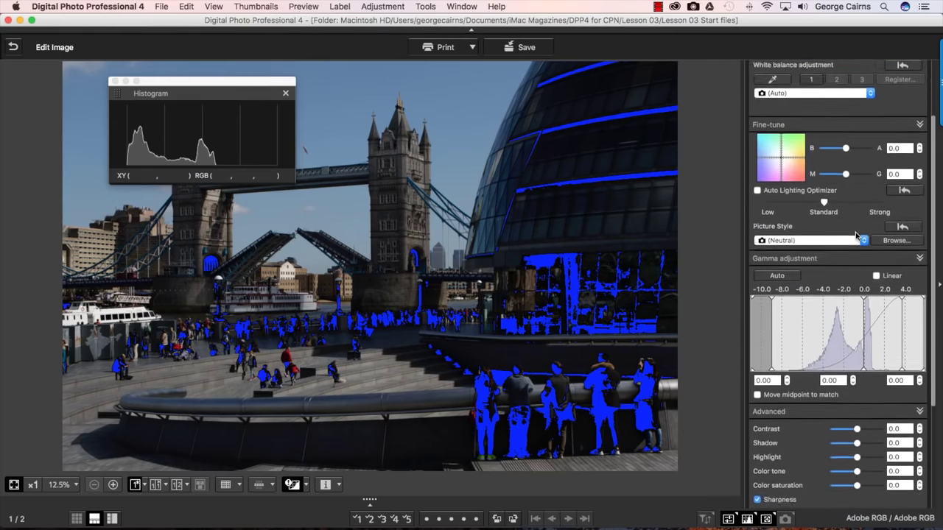
scroll(856, 235, down, 2)
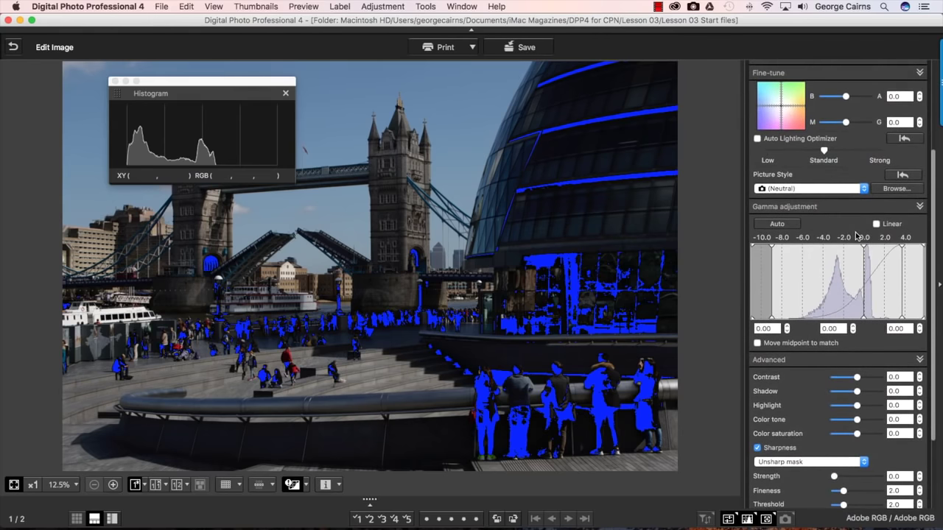
click(791, 291)
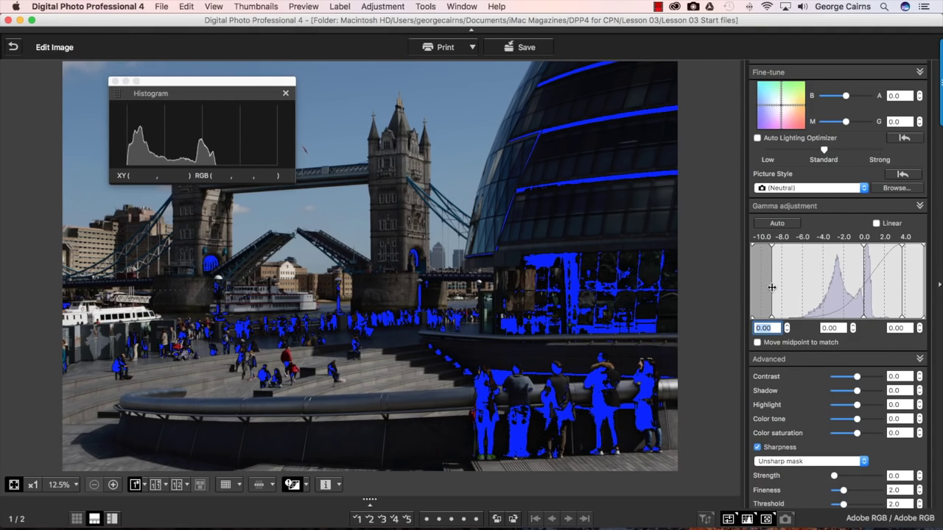
drag(771, 287, 809, 286)
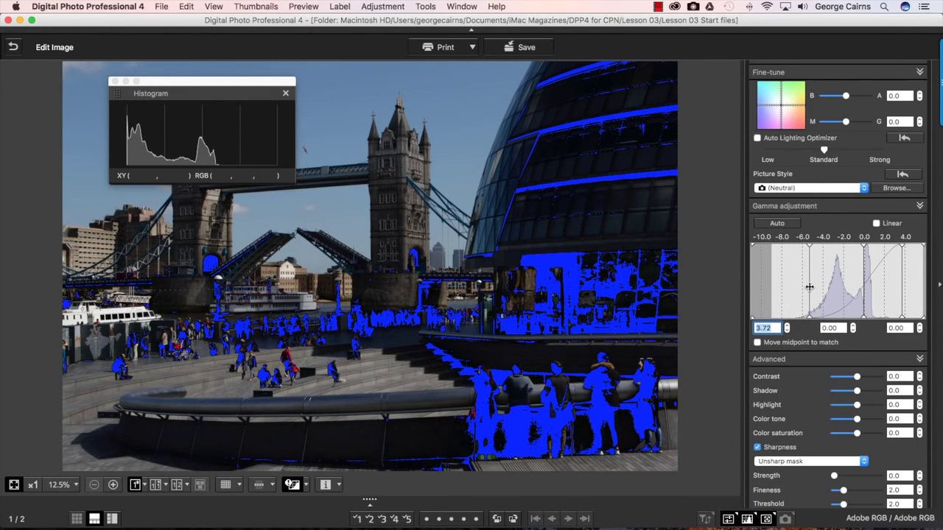
drag(809, 287, 813, 287)
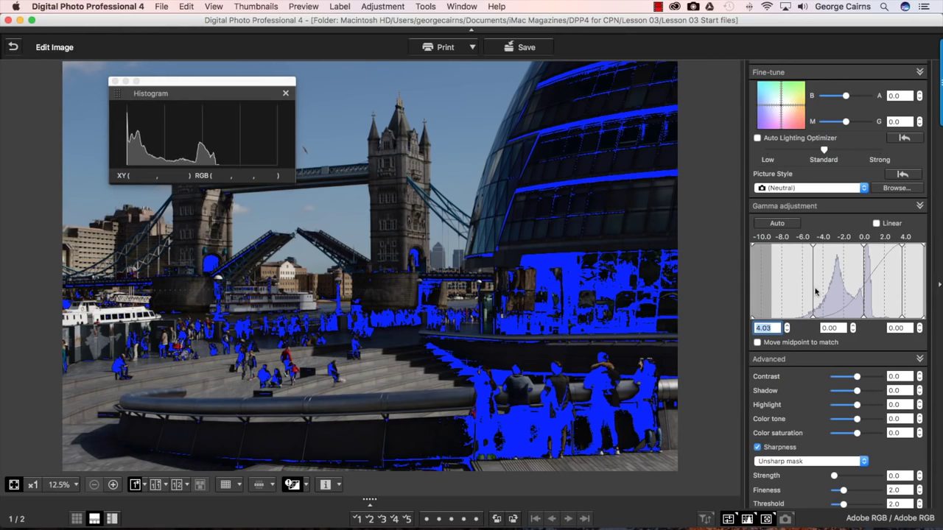
drag(813, 289, 817, 289)
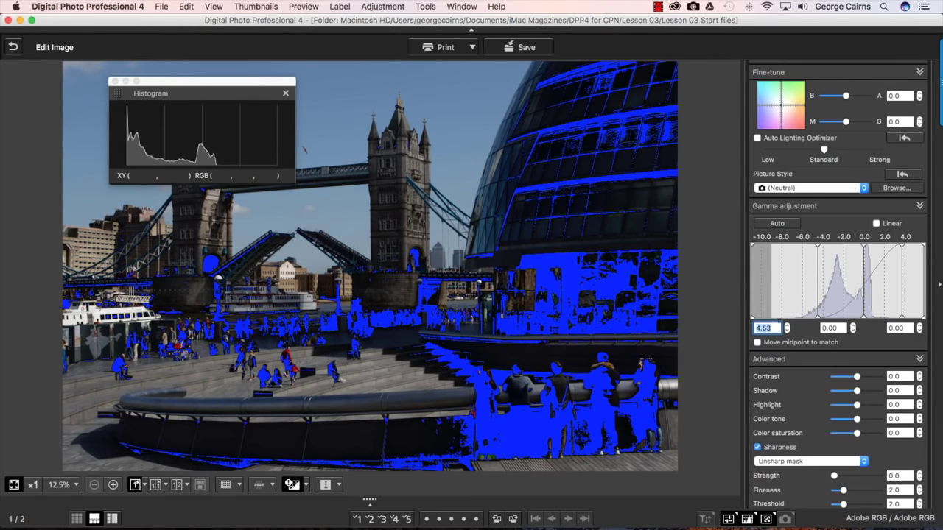
text(0)
key(Return)
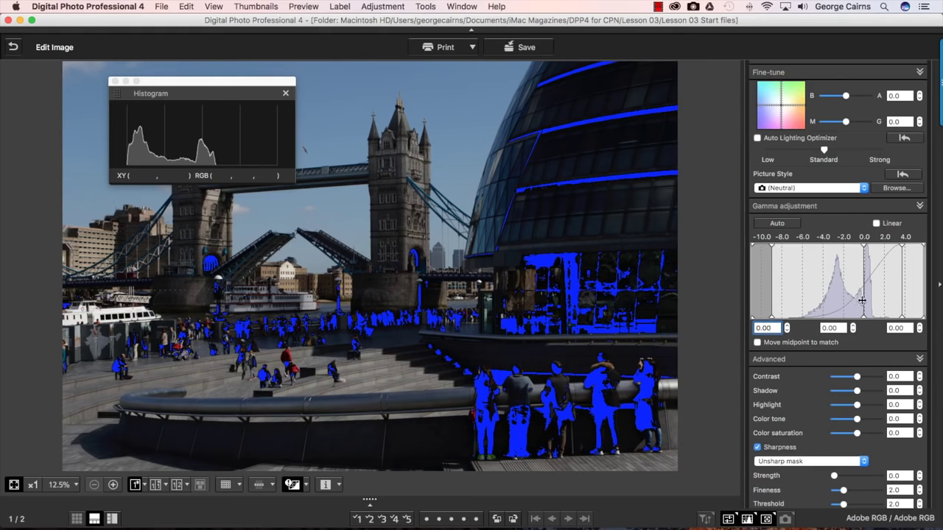
Step: Lower the gamma midpoint to -1.83 to brighten the Tower Bridge midtones
key(Tab)
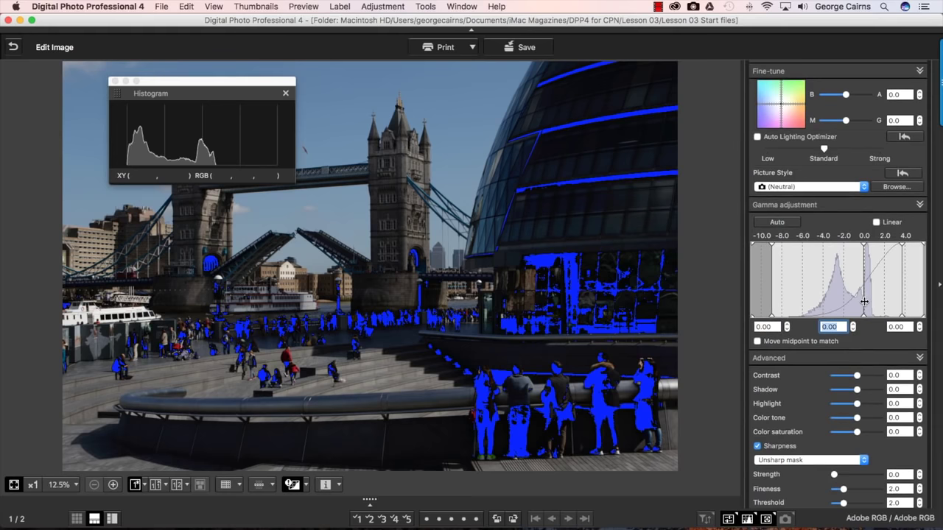
drag(863, 301, 852, 302)
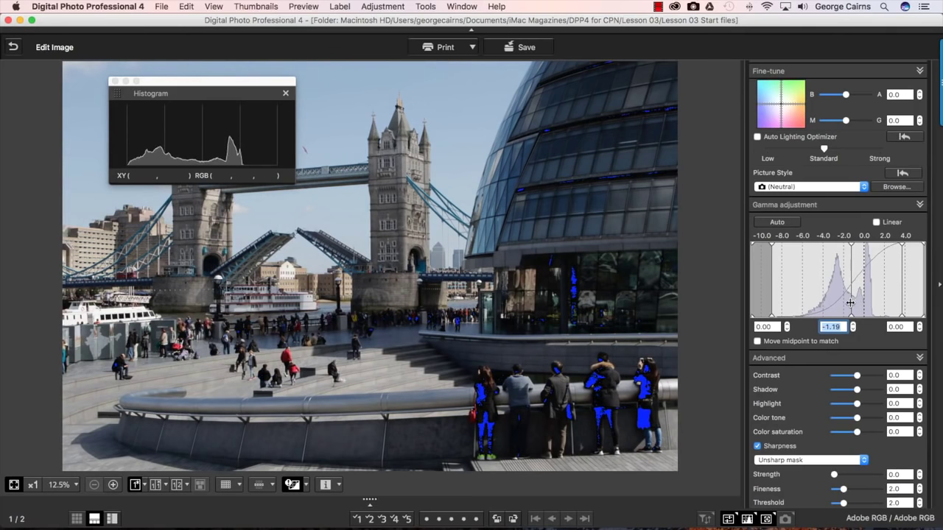
drag(849, 305, 842, 305)
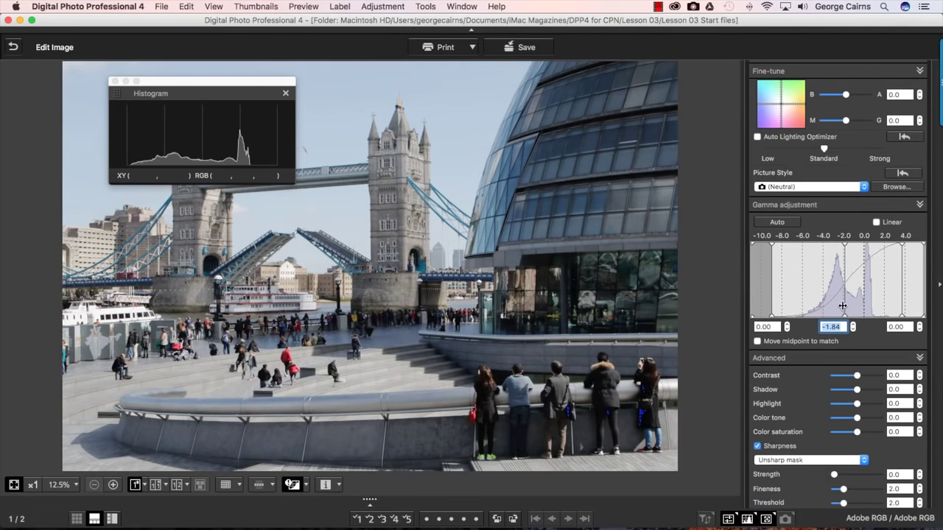
drag(842, 305, 843, 305)
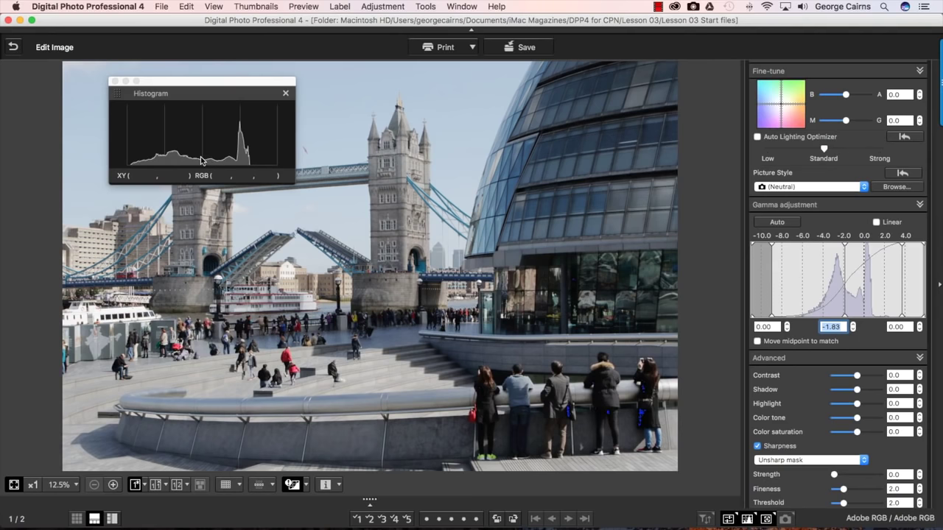
Step: Drag the gamma white point down to -0.94 to brighten the highlights
key(Tab)
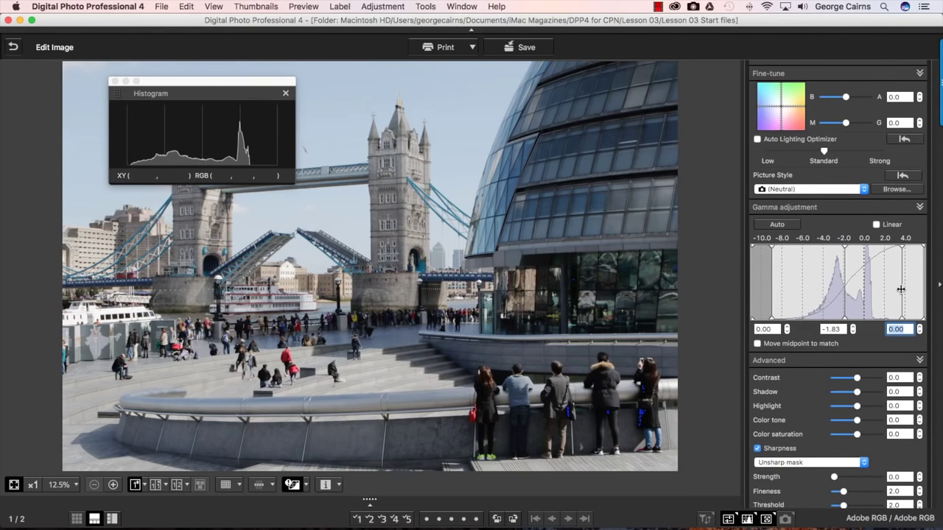
drag(900, 289, 893, 289)
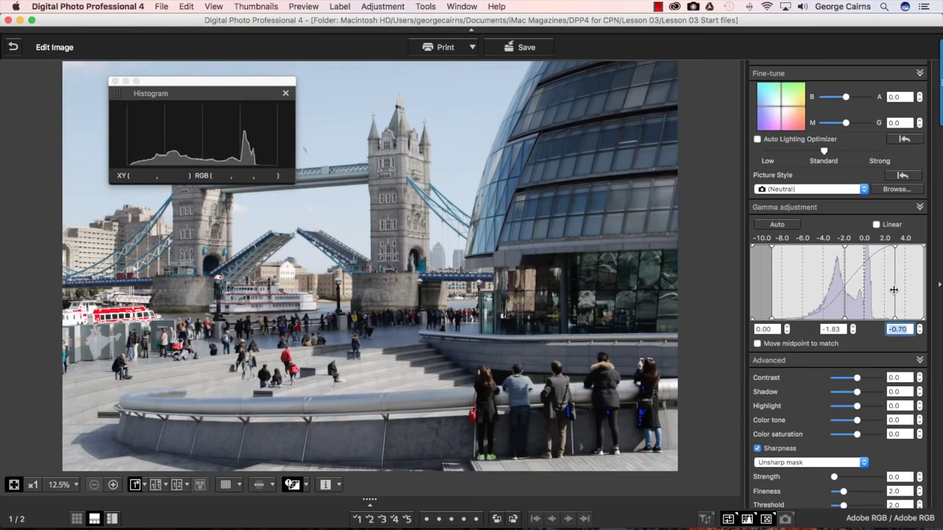
drag(893, 289, 891, 289)
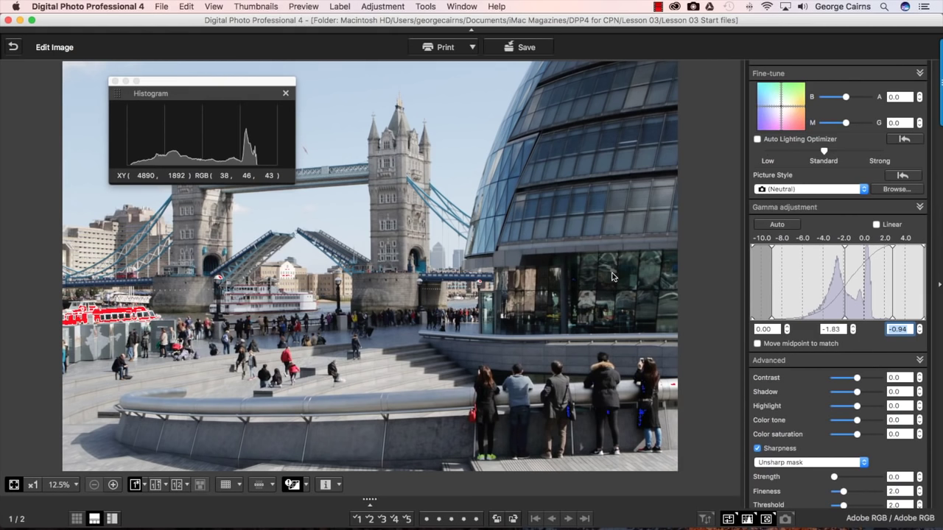
Step: Return to the thumbnails, select Curves_start.CR2 and open it in the Edit Image window
click(13, 47)
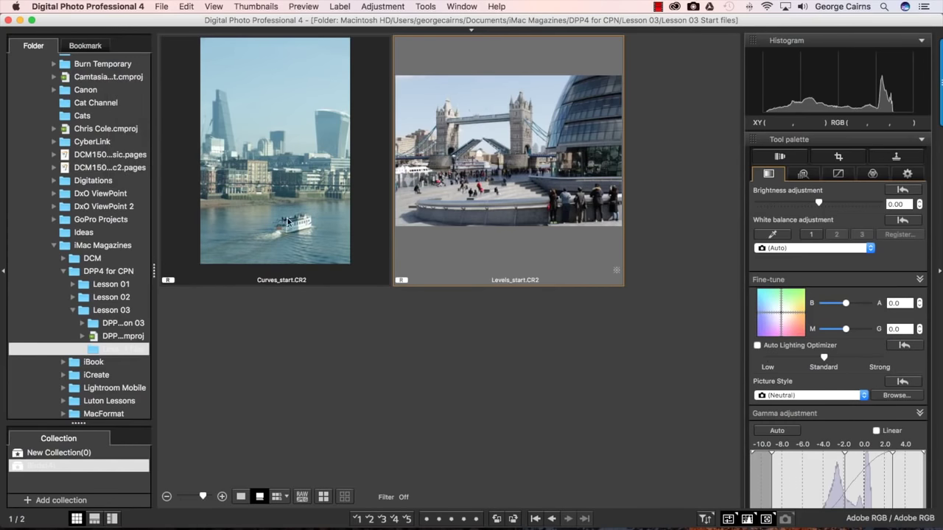
click(279, 158)
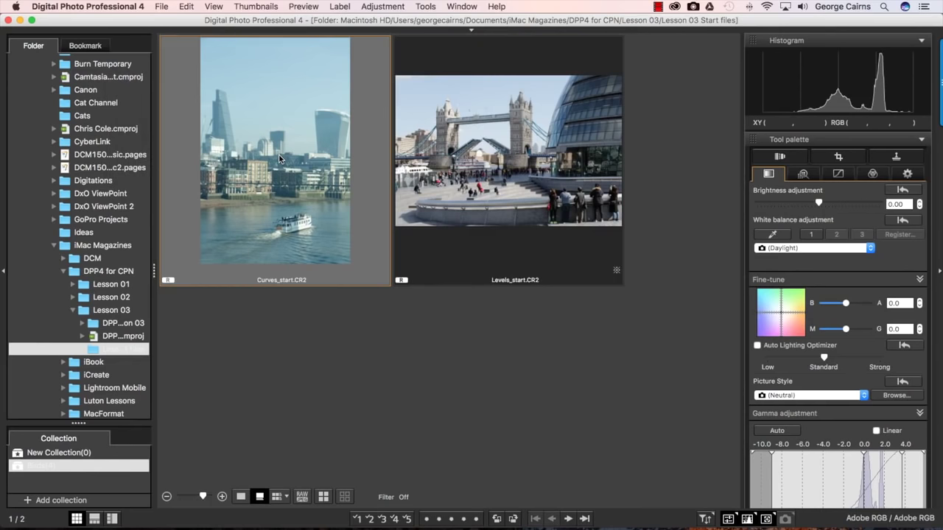
click(215, 7)
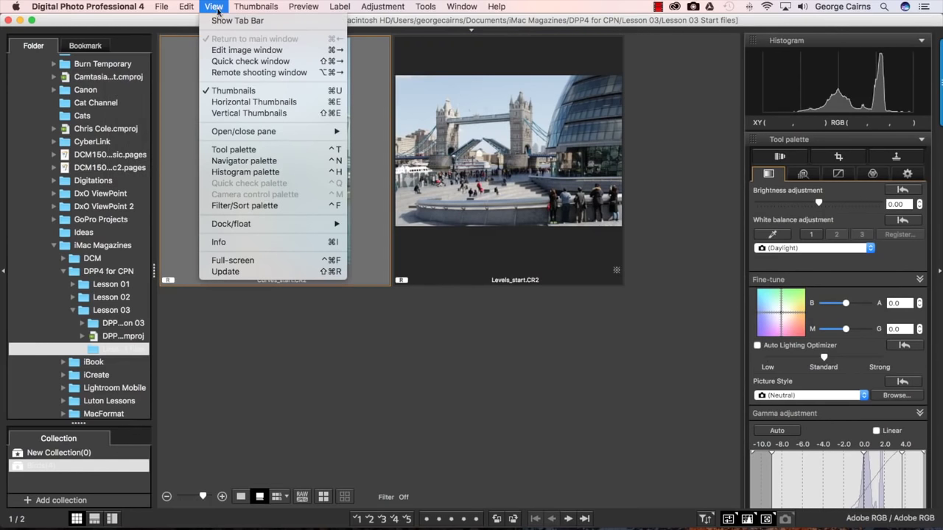
click(261, 56)
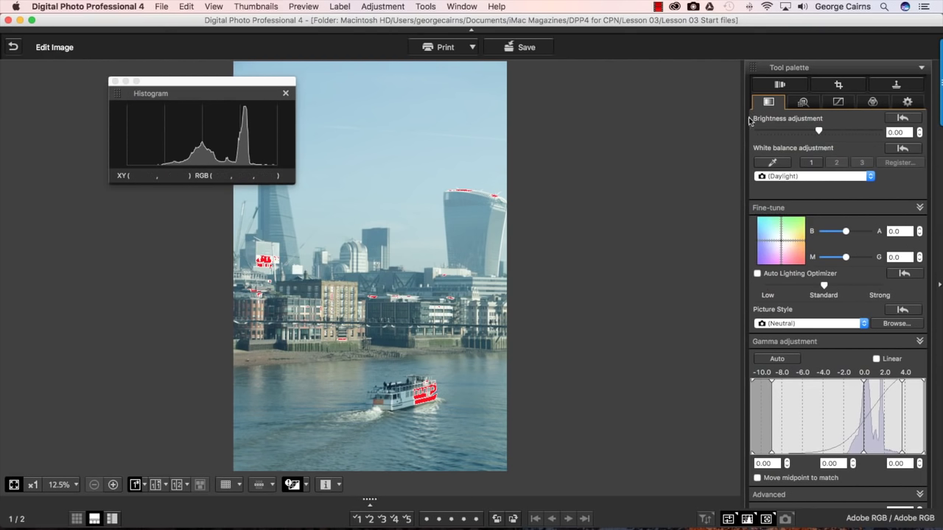
Step: Switch the Tool palette to the tone curve in Luminance mode
click(839, 104)
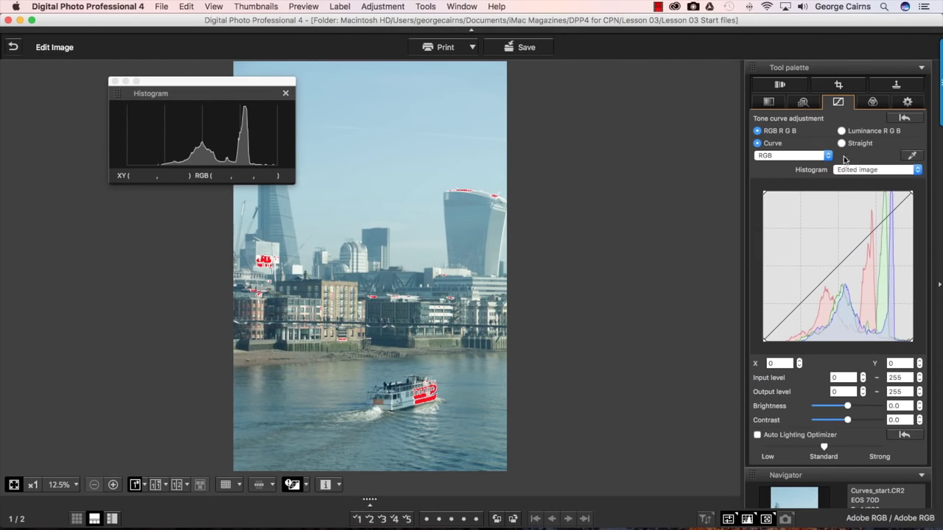
click(840, 131)
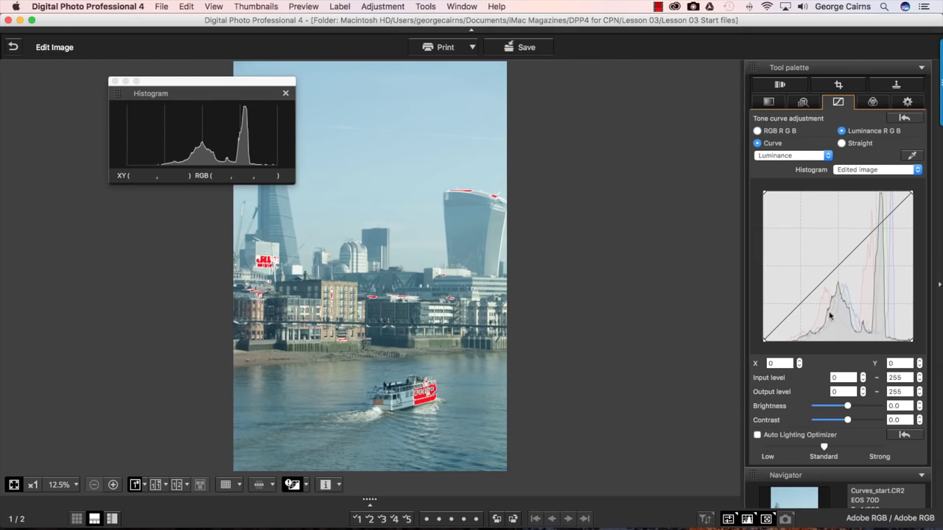
Step: Anchor the luminance curve midpoint at 130/128 and pull a shadow point down to 62/26
click(839, 269)
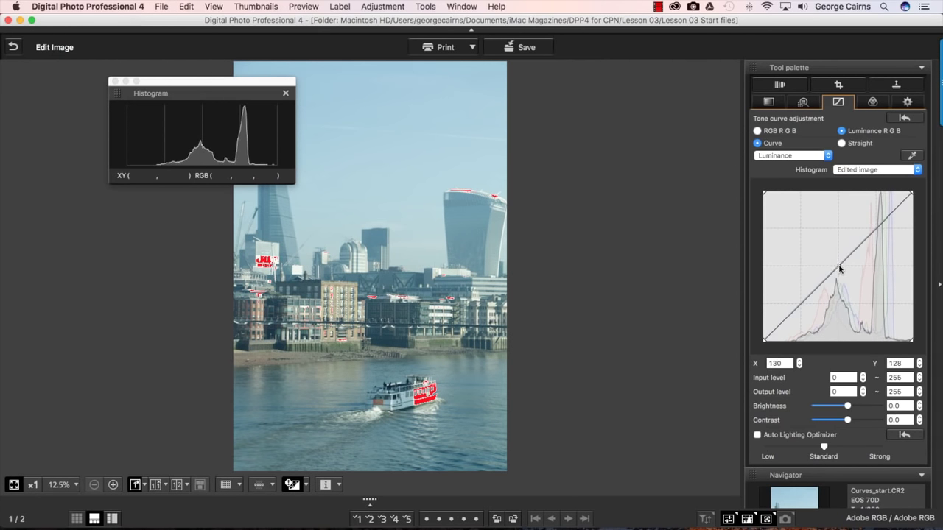
click(801, 306)
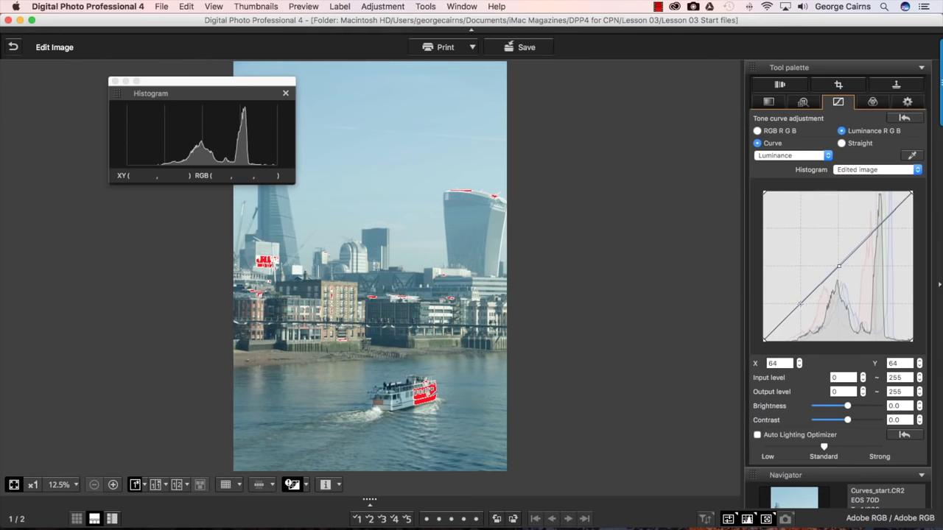
drag(800, 303, 799, 325)
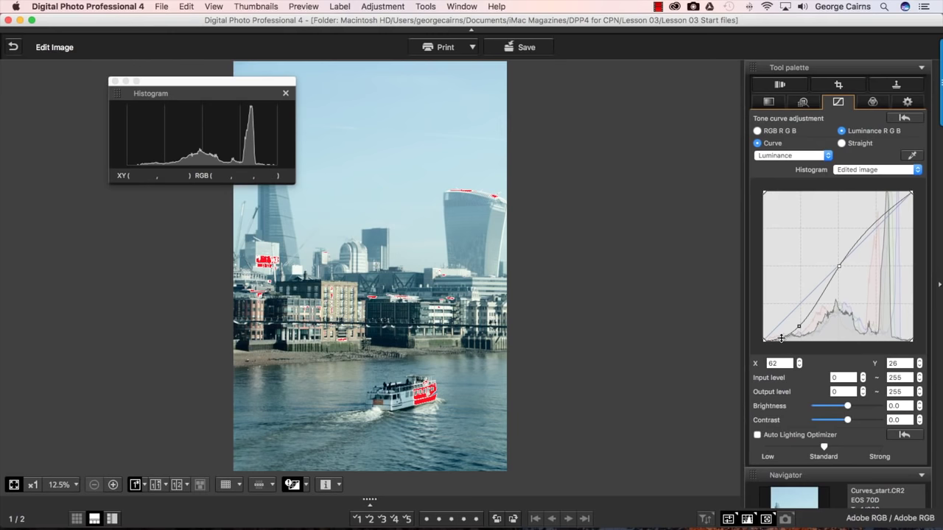
Step: Add a point near the curve's dark end and pull it down to about 36/3
click(782, 337)
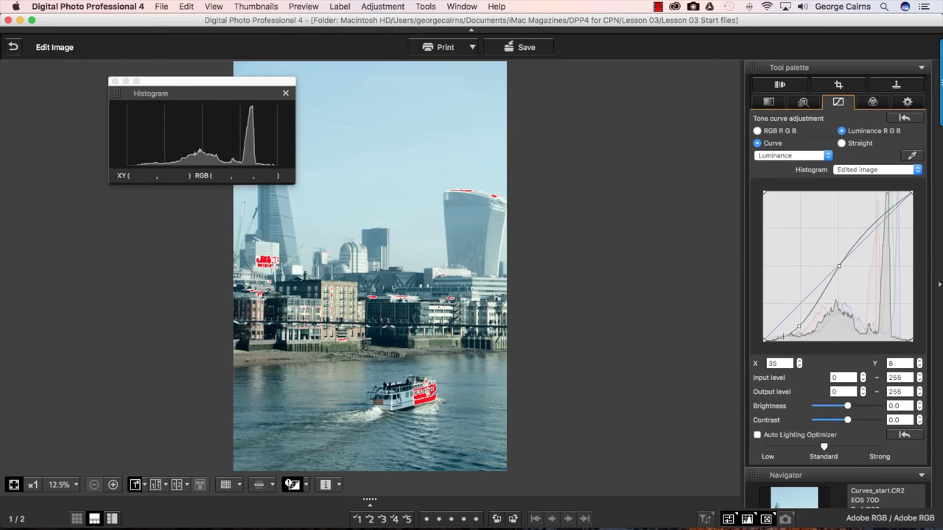
drag(782, 337, 784, 339)
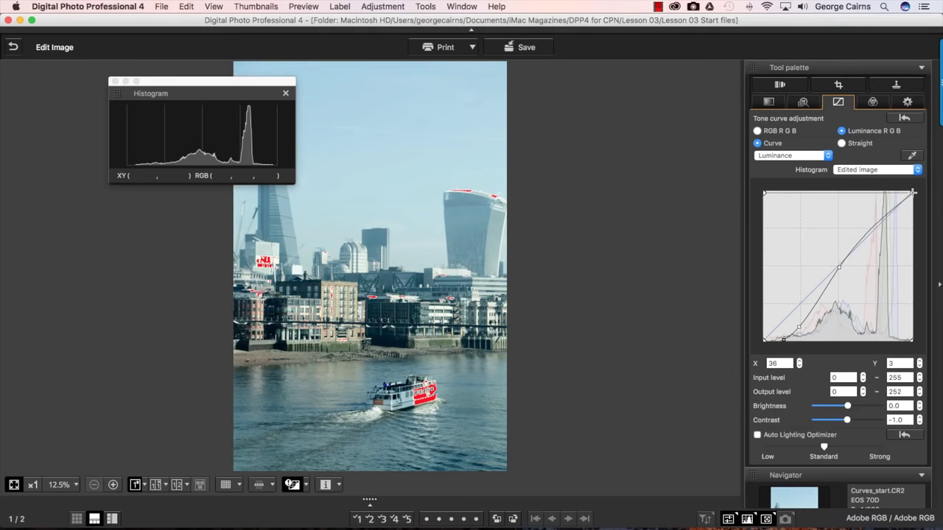
Step: Set the tone curve's white point to output 250, then compare original and edited skyline side by side
drag(913, 193, 913, 194)
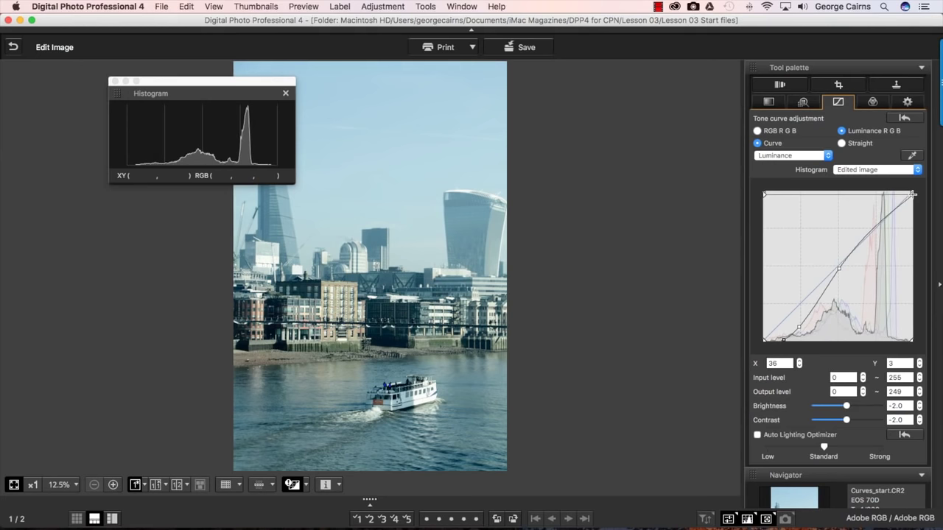
drag(913, 193, 913, 193)
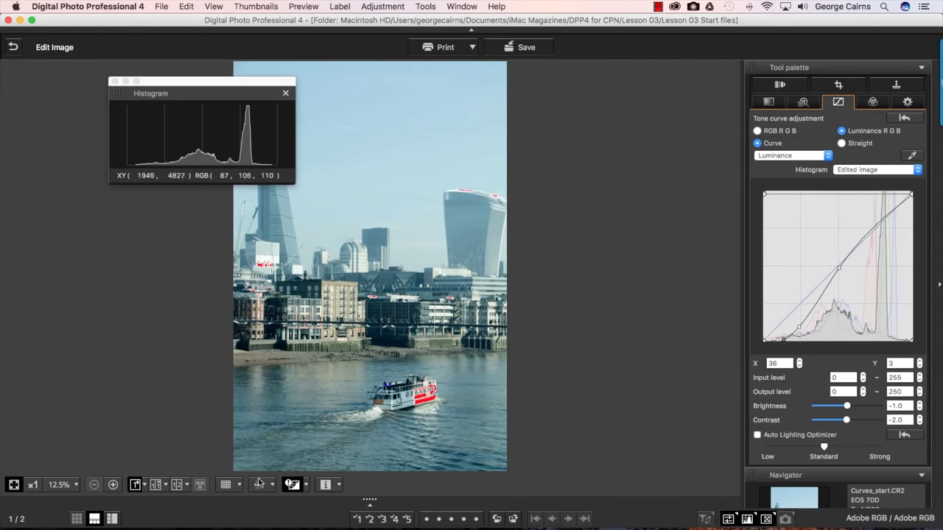
click(157, 485)
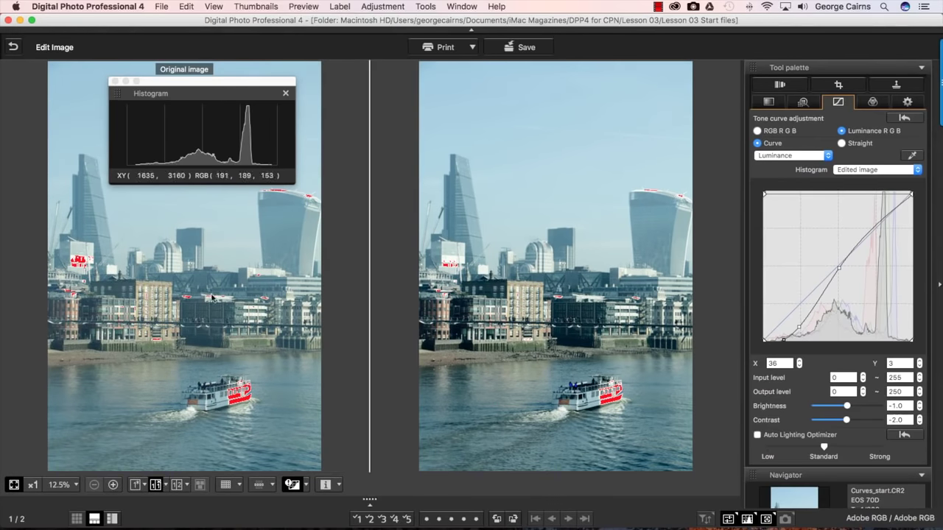